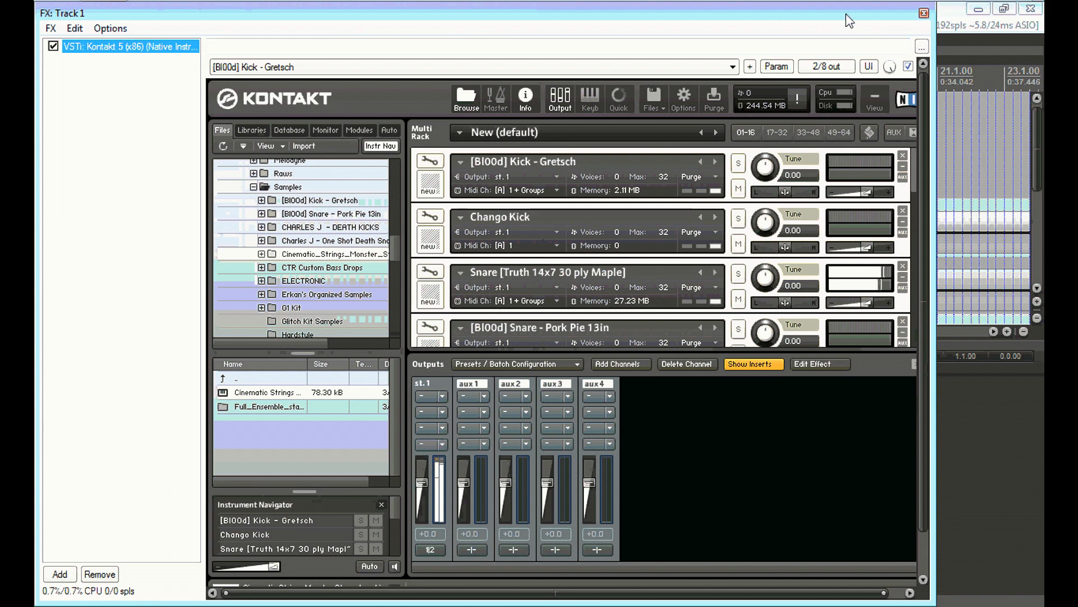
Set the Kick - Gretsch instrument's MIDI channel to Port A, channel 1
drag(860, 16, 851, 18)
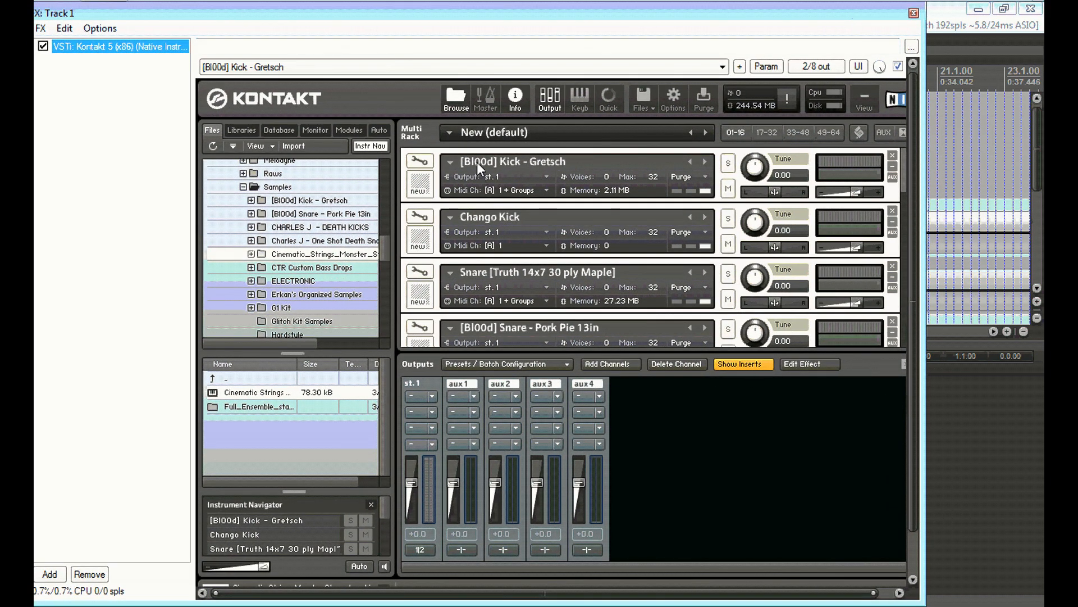
click(510, 192)
mouse_move(548, 219)
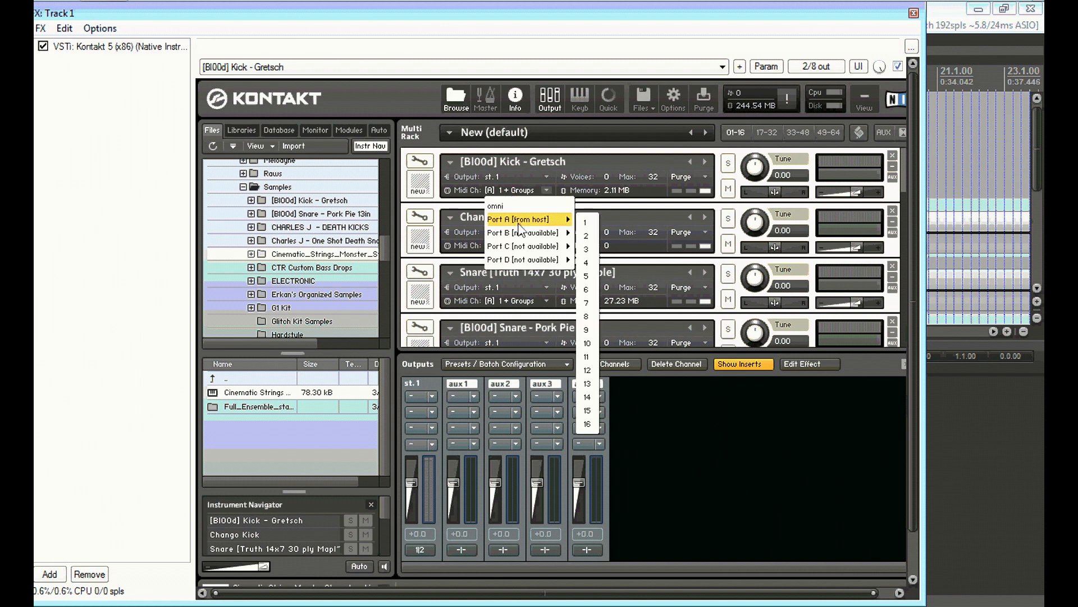
click(587, 224)
Review the MIDI channel assignments of the instruments throughout the Kontakt rack
click(497, 247)
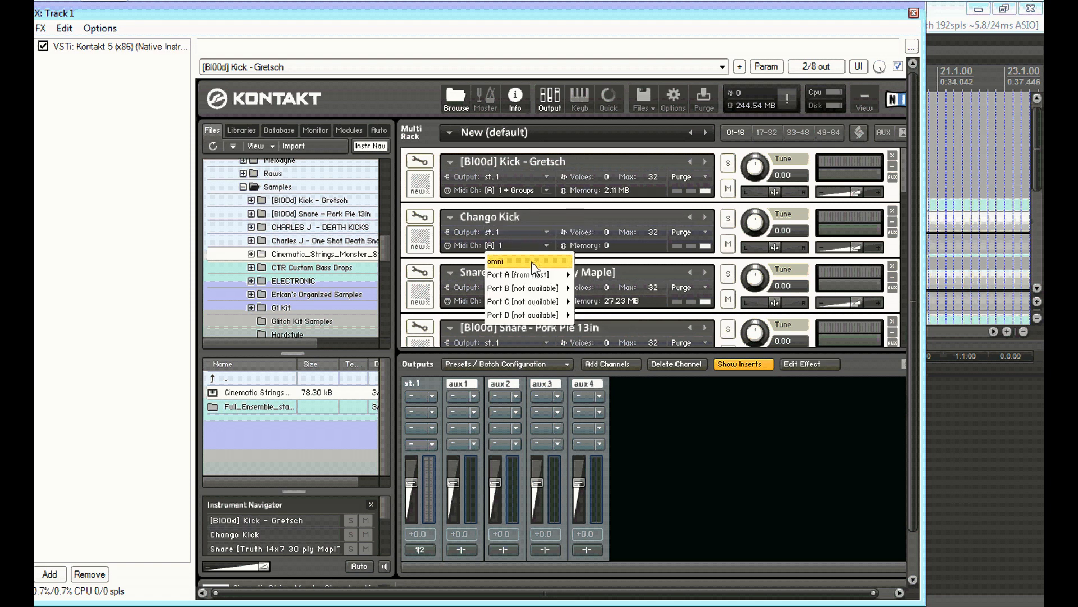
click(904, 163)
drag(904, 162, 905, 178)
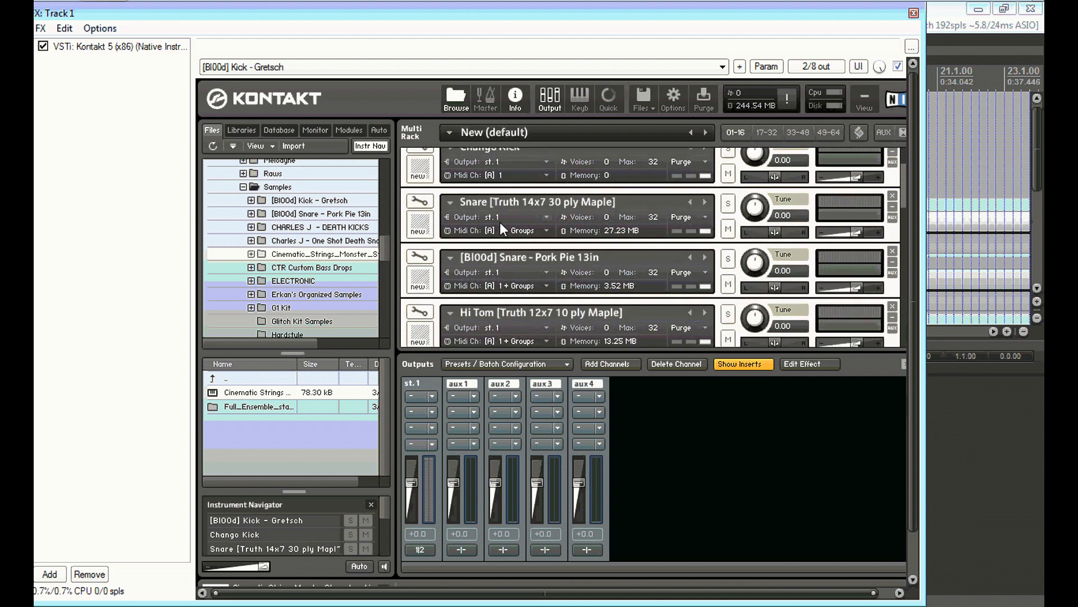
drag(905, 190, 893, 247)
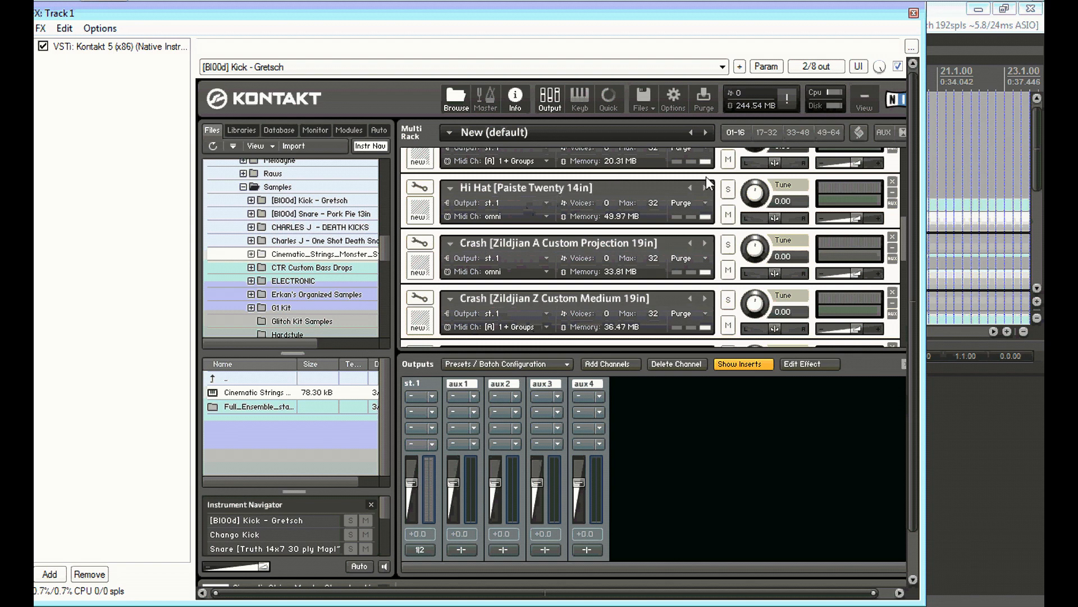
click(900, 231)
drag(902, 236, 902, 148)
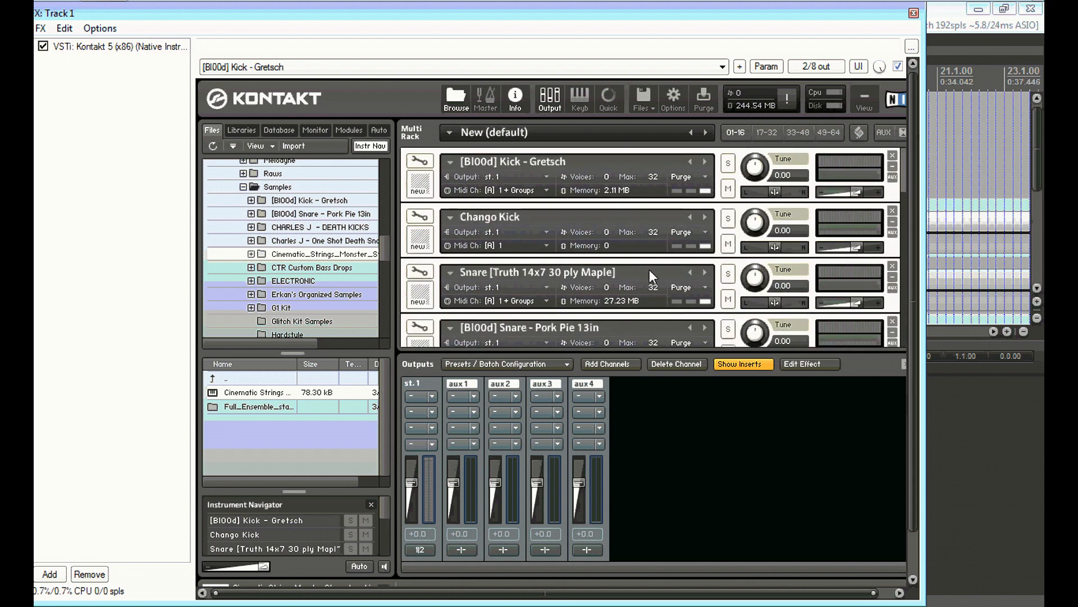
Open the Kick - Gretsch instrument in edit mode and examine its Mapping Editor zones, then close the Kontakt window
click(420, 163)
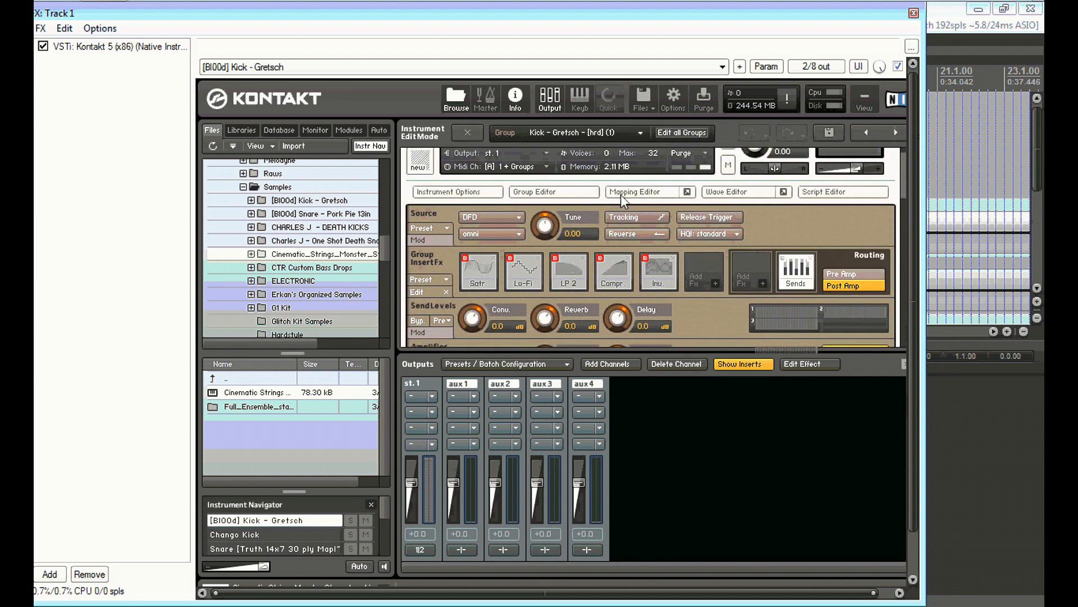
click(622, 192)
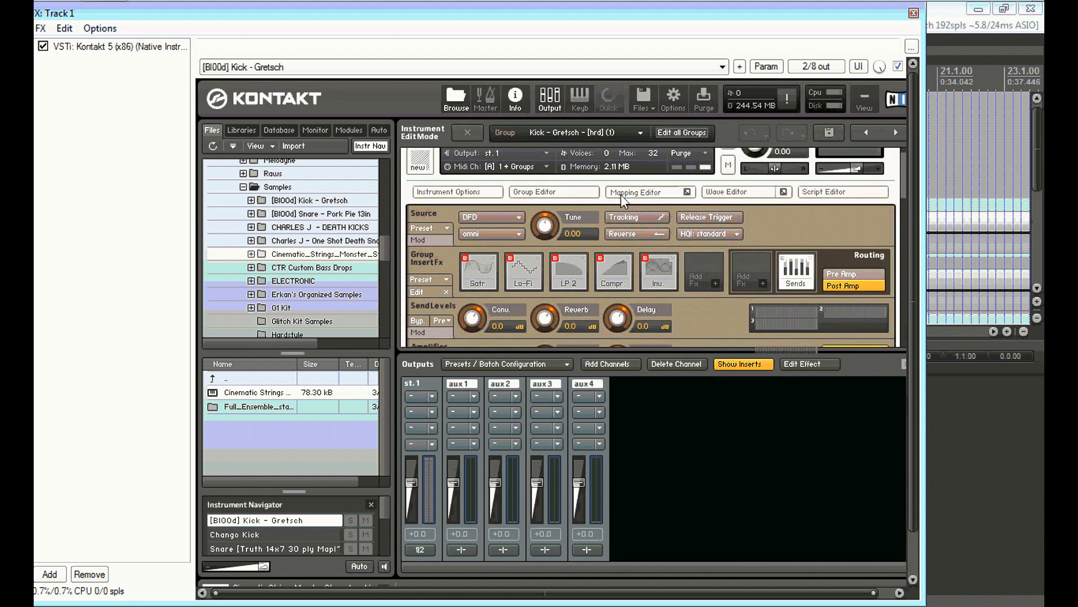
scroll(718, 216, down, 5)
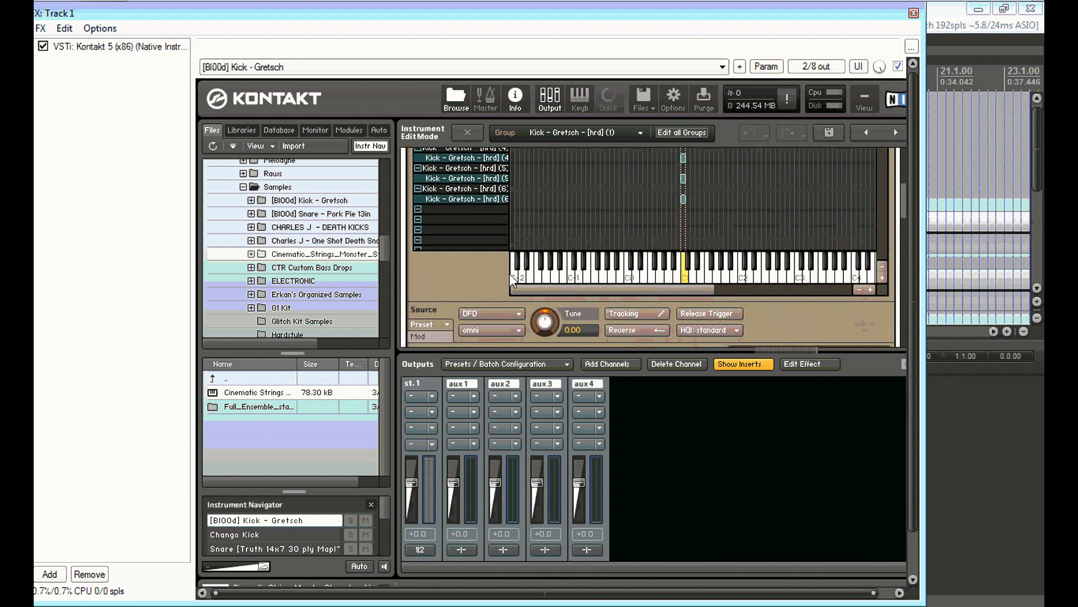
scroll(568, 244, up, 5)
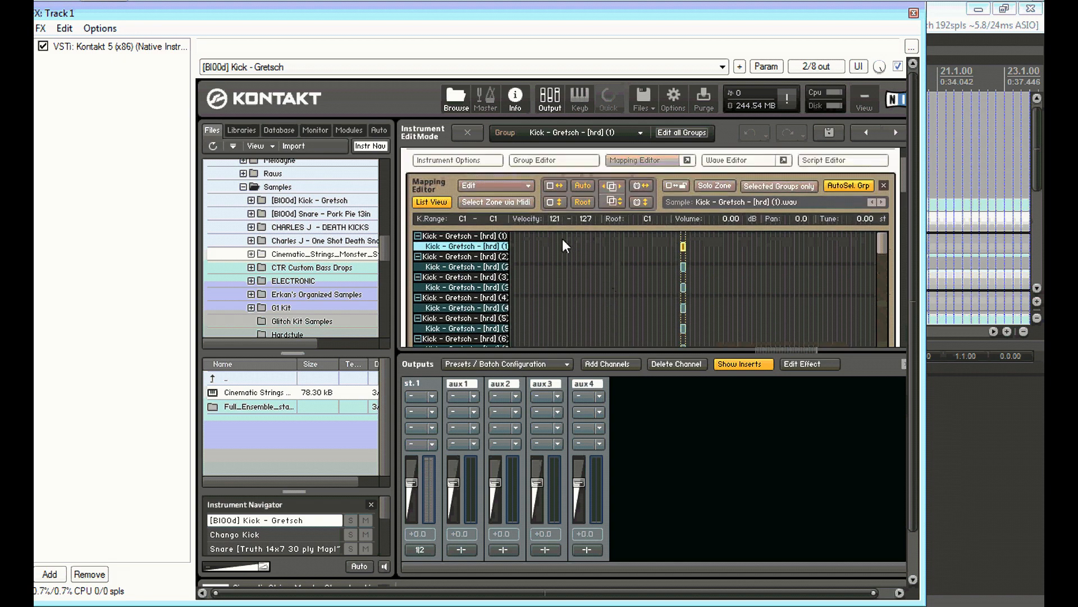
scroll(599, 223, down, 5)
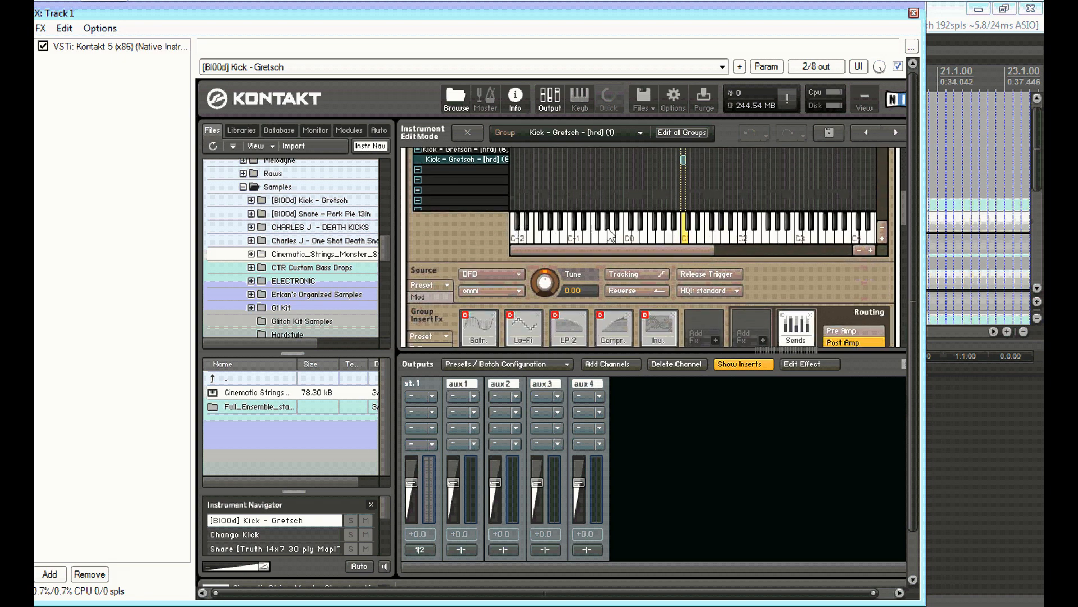
scroll(717, 208, up, 3)
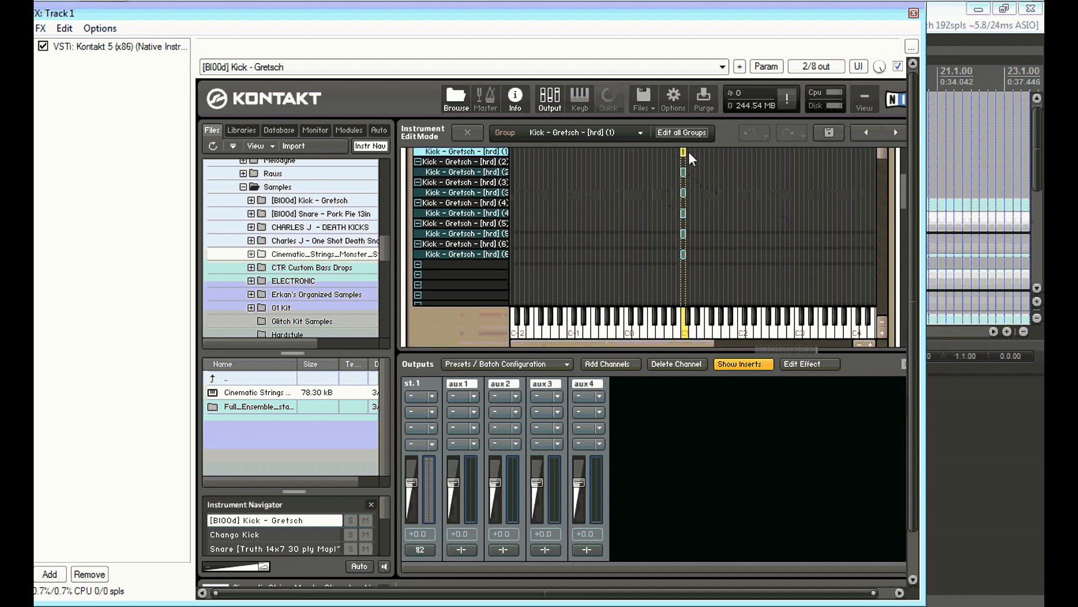
scroll(682, 186, down, 2)
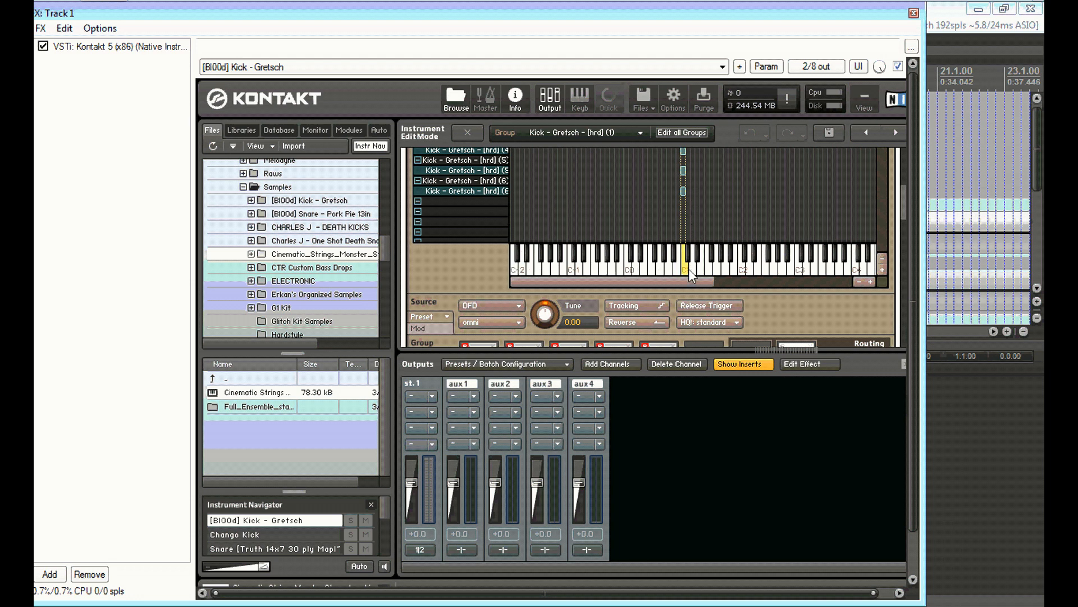
click(914, 13)
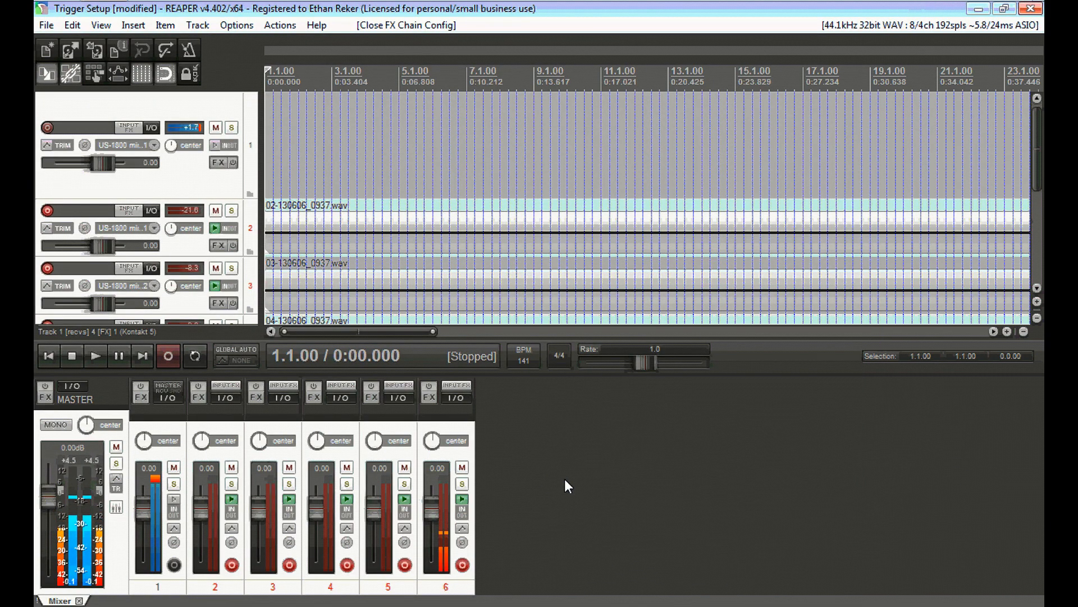
Open track 2's KTDrumTrigger plugin and set Trigger1 Threshold to about -38 dB, then close it
click(238, 419)
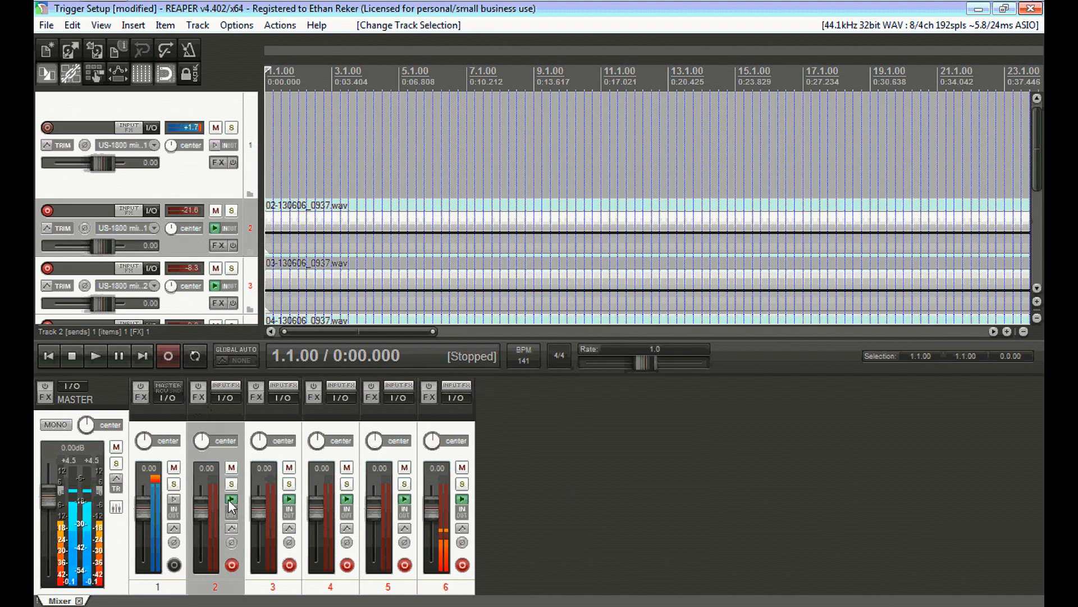
click(197, 397)
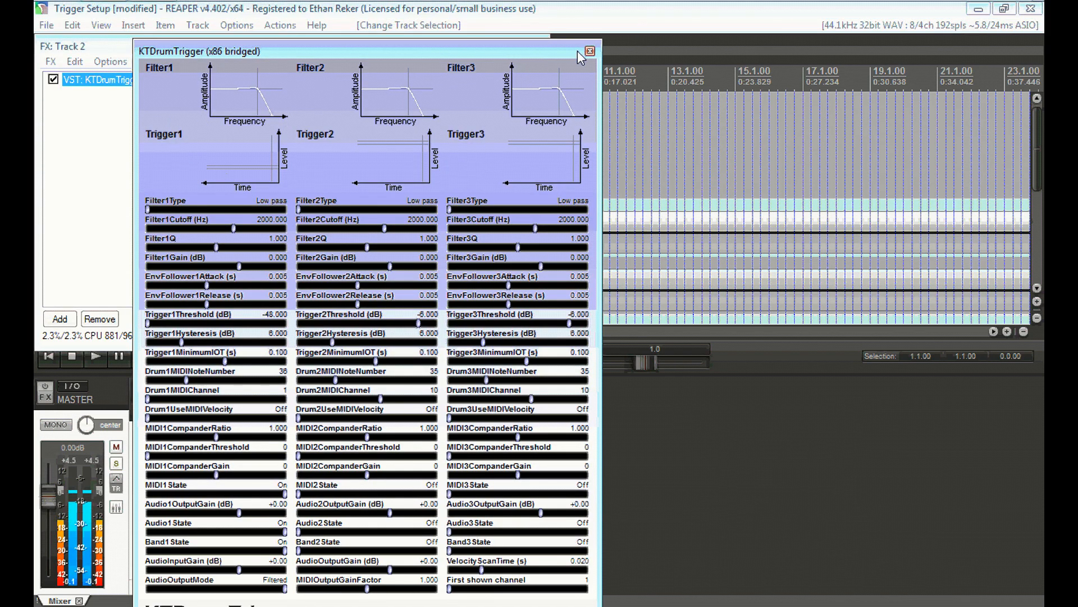
drag(298, 50, 387, 13)
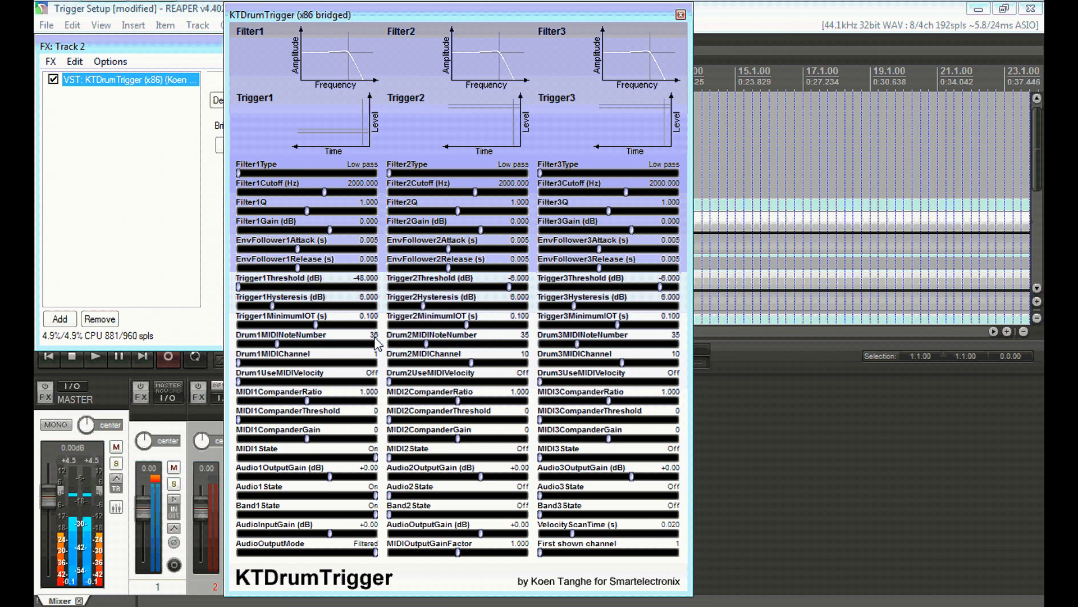
drag(334, 140, 349, 130)
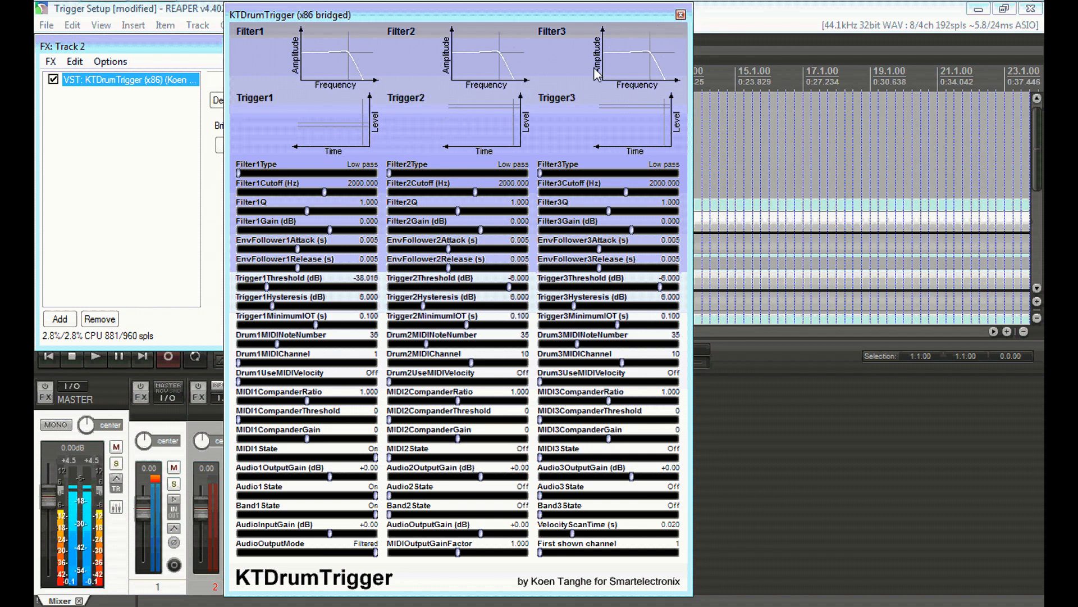
click(681, 15)
click(537, 46)
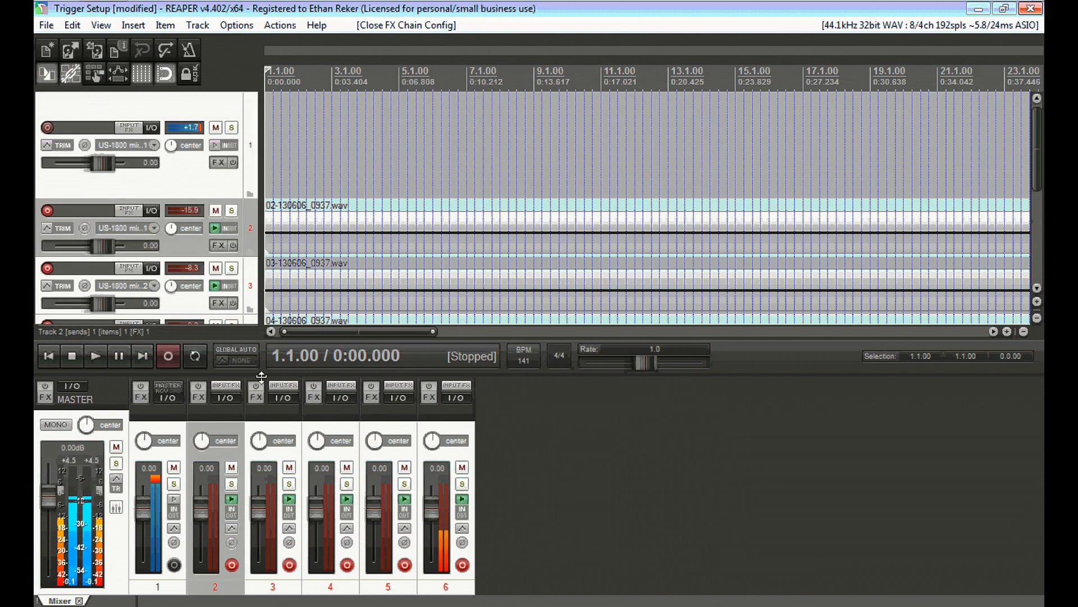
Open track 3's KTDrumTrigger plugin to inspect its settings, then close its FX window
click(248, 406)
click(256, 397)
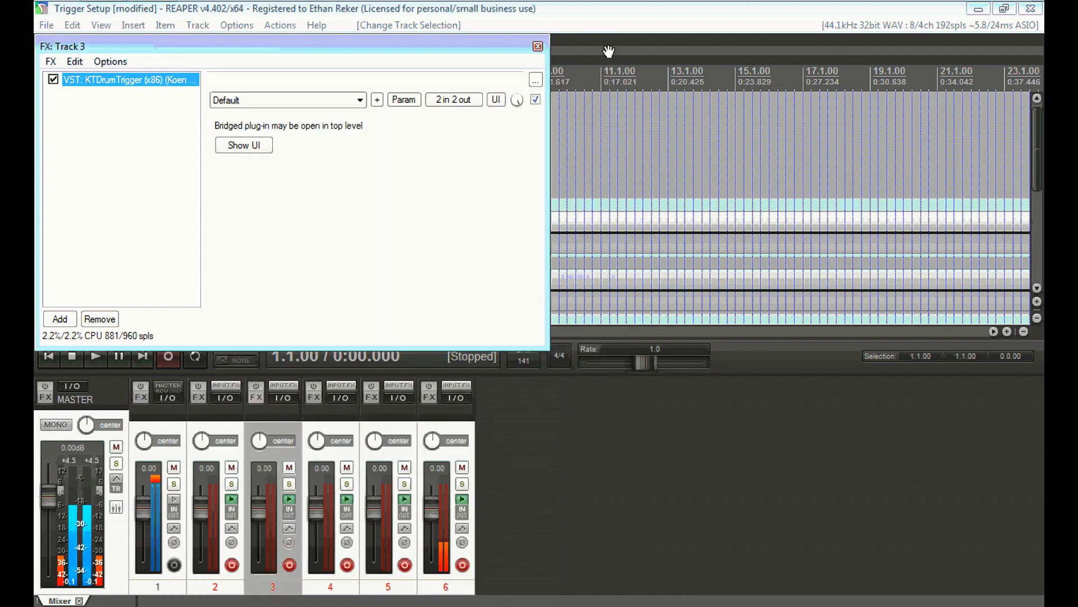
click(610, 51)
click(380, 417)
click(214, 416)
click(367, 416)
click(220, 423)
click(269, 419)
click(332, 426)
click(364, 427)
click(234, 427)
click(272, 422)
click(331, 423)
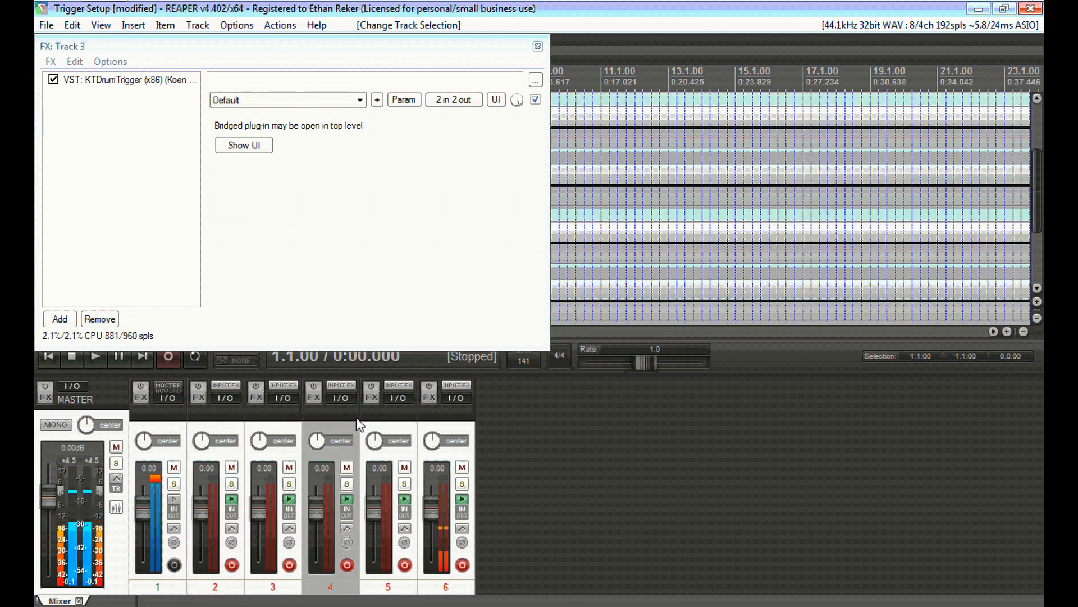
click(374, 414)
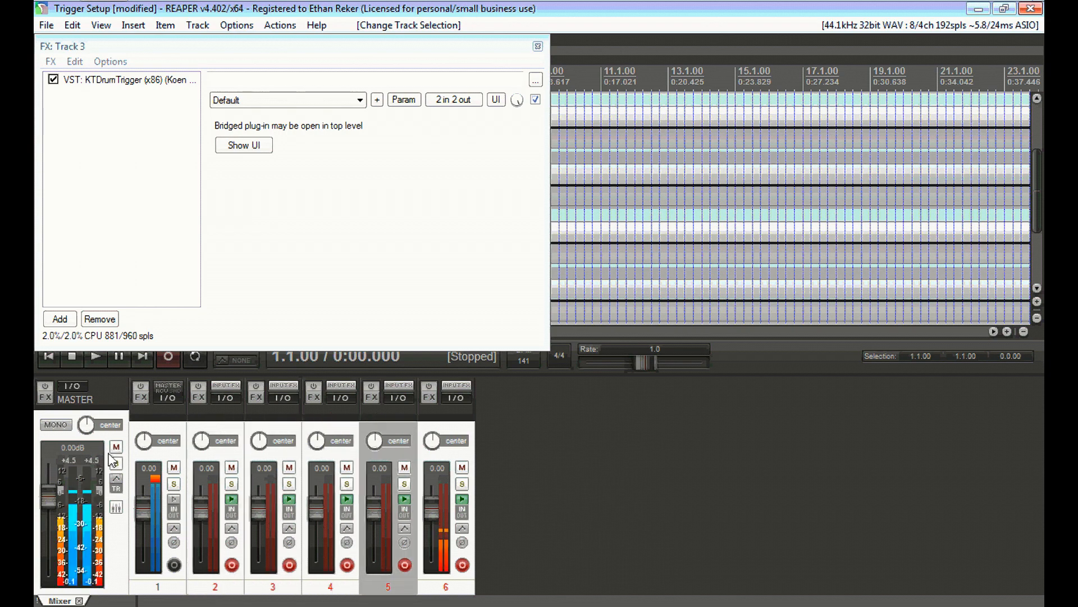
click(177, 413)
click(538, 46)
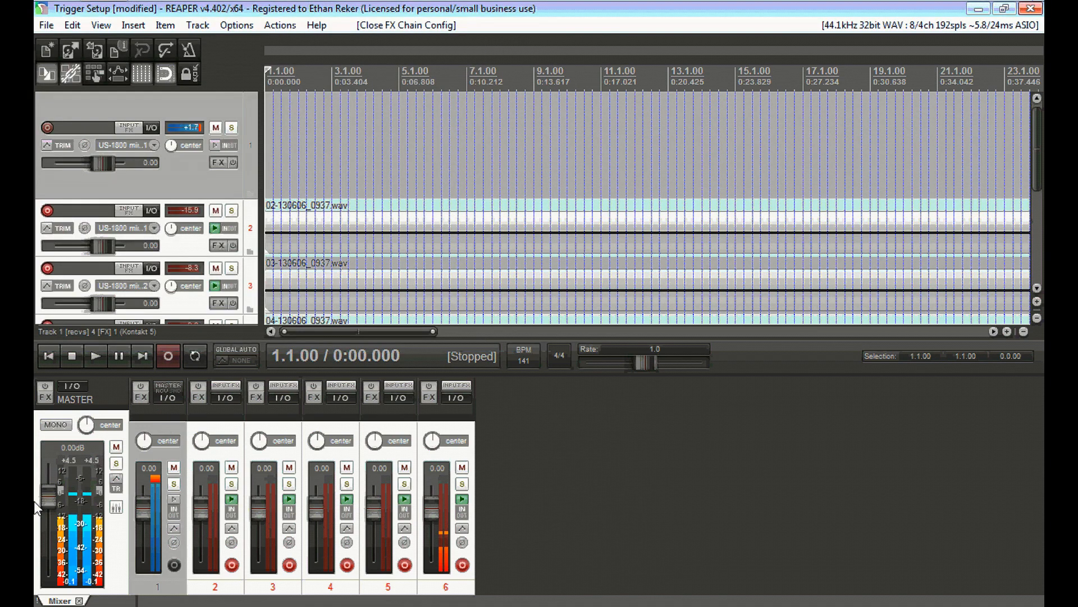
Review track 1's MIDI receives from tracks 2 to 5, setting the track 5 receive volume to 116
click(163, 397)
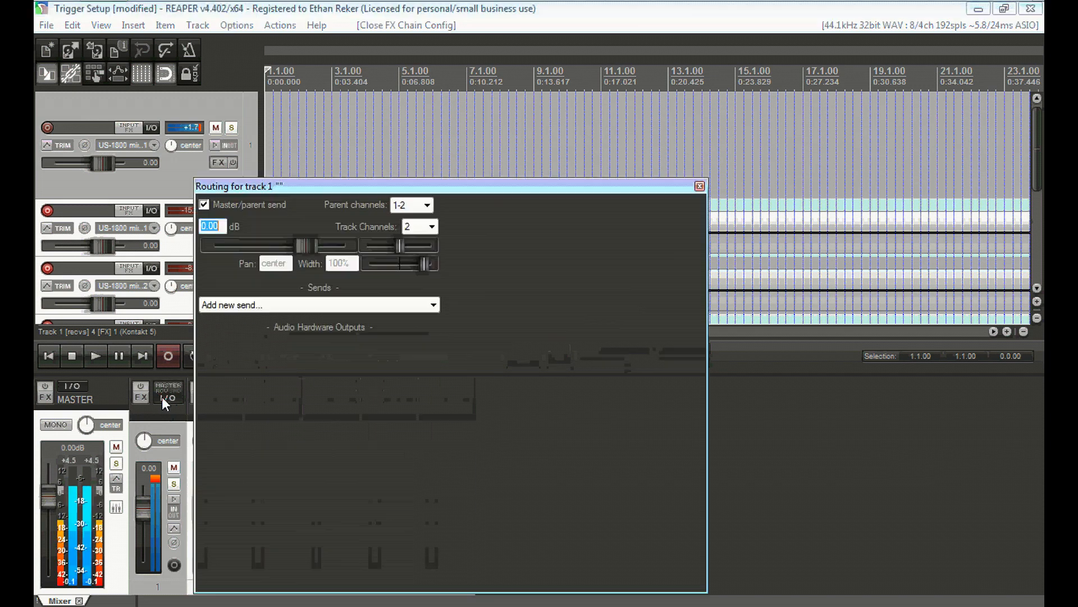
drag(553, 186, 673, 64)
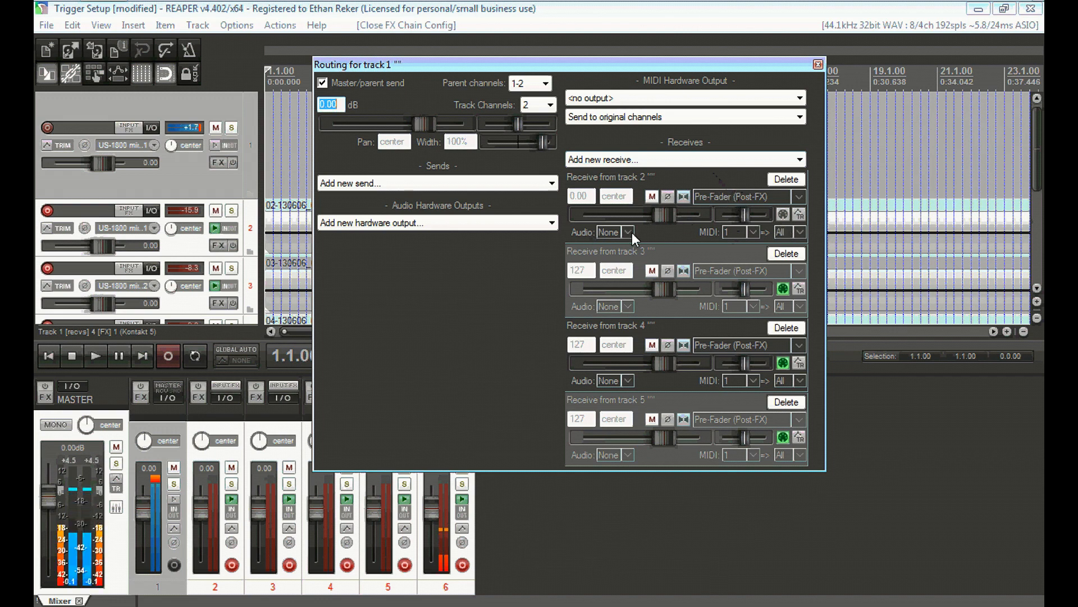
scroll(620, 441, down, 5)
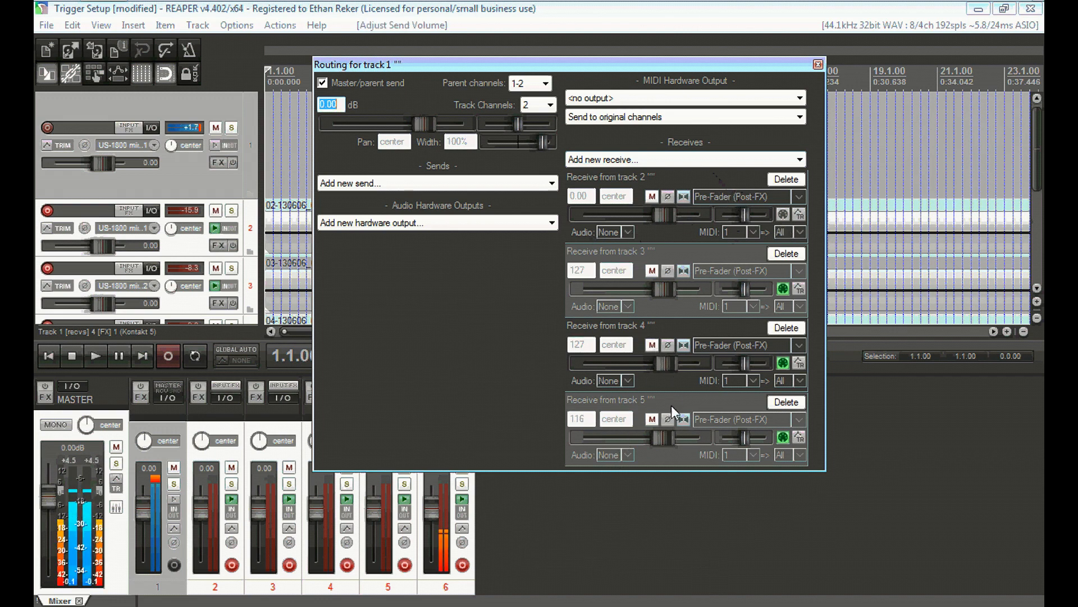
click(754, 231)
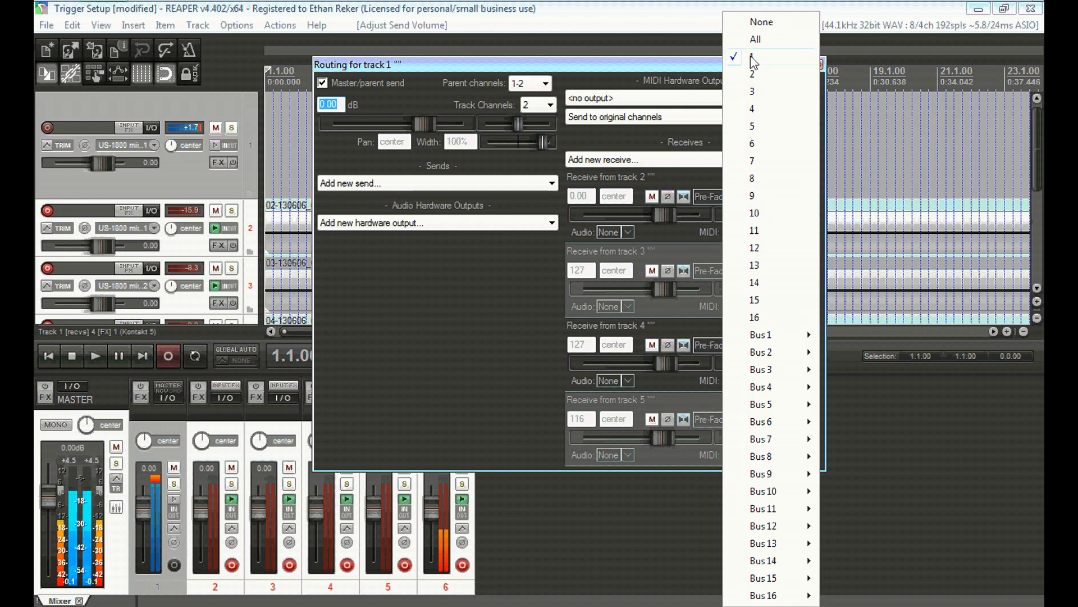
click(442, 309)
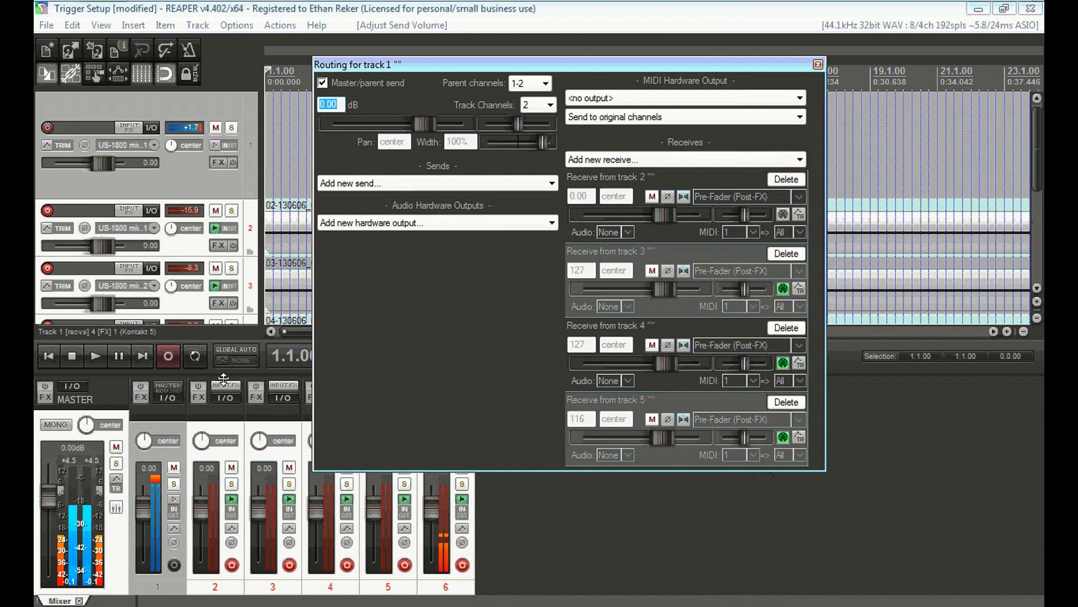
click(819, 66)
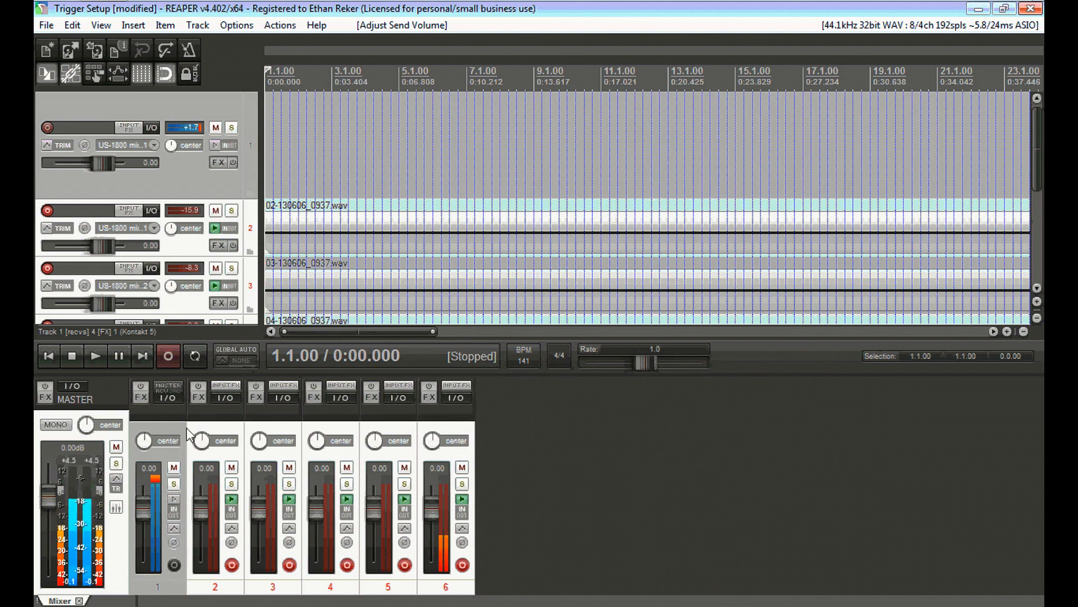
Select tracks 2 to 5 and pull their volume faders down to -inf
click(216, 423)
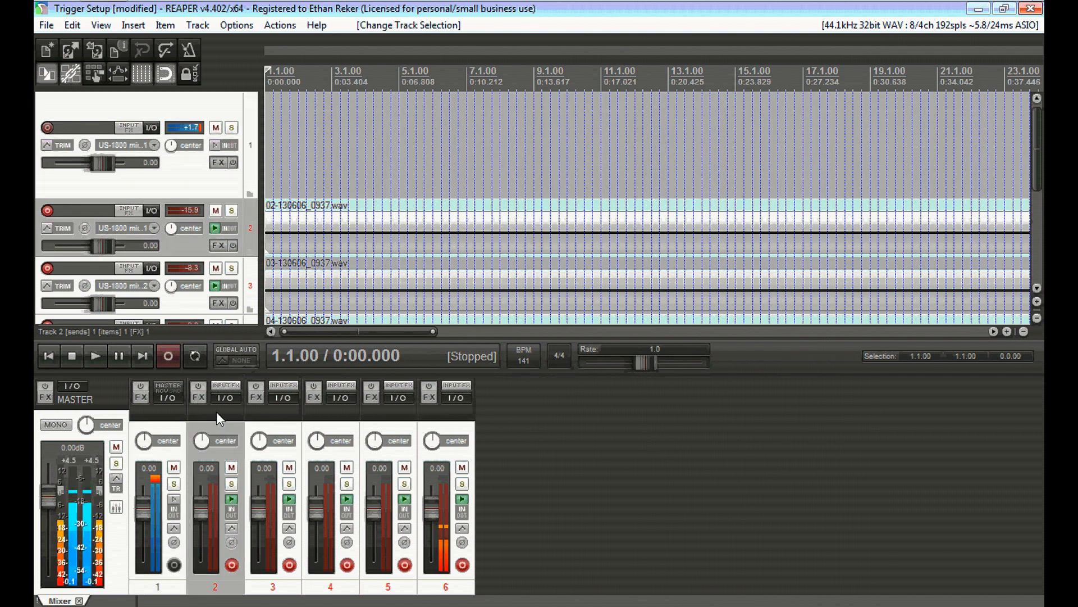
shift+click(373, 418)
drag(195, 506, 213, 598)
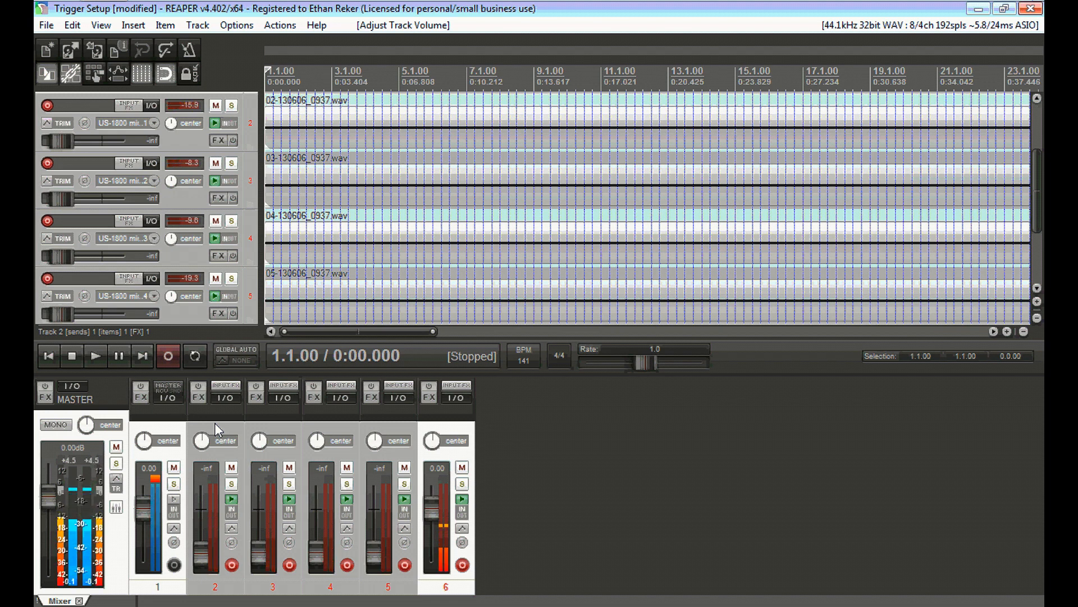
Open track 2's KTDrumTrigger plugin window
click(199, 399)
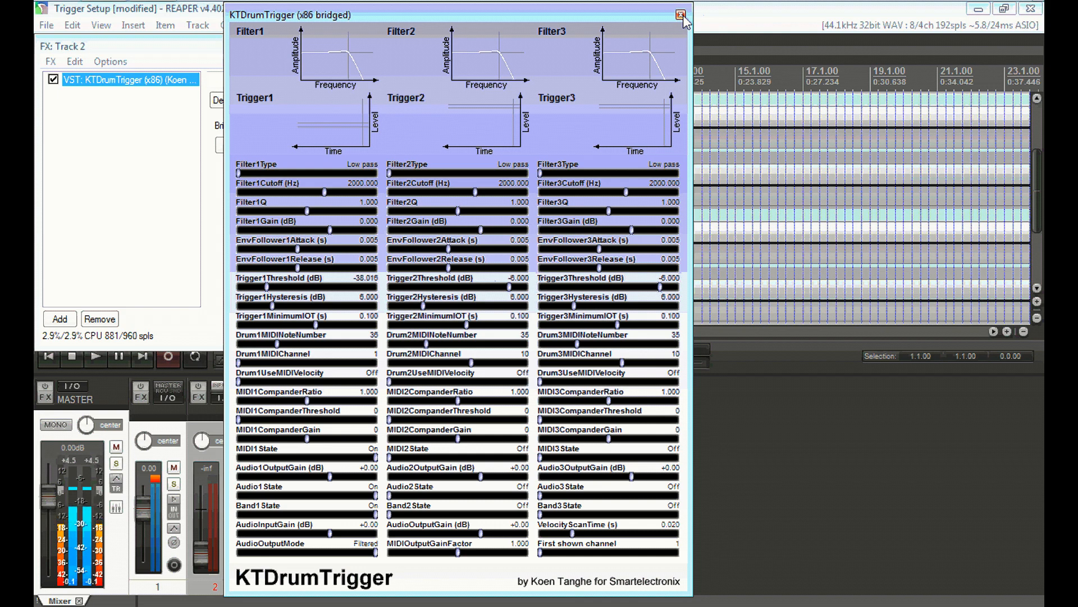
drag(613, 19, 645, 20)
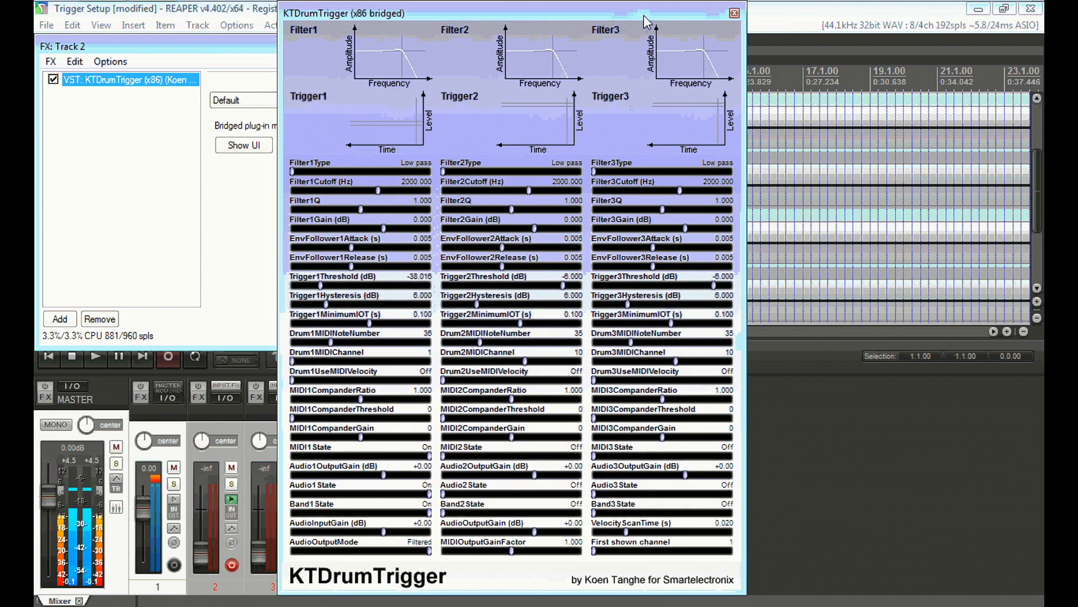